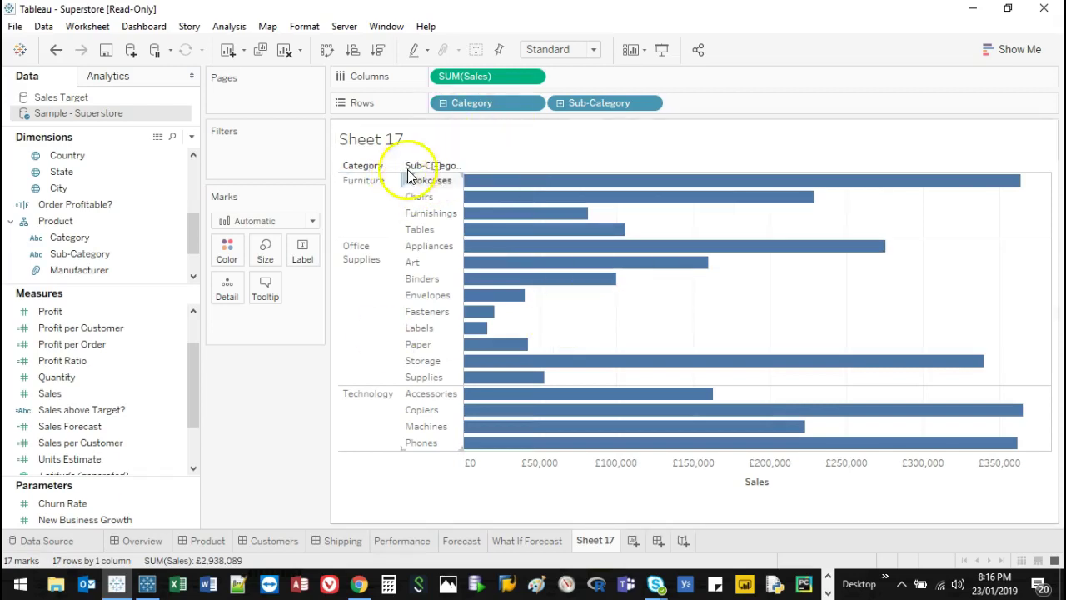
Step: Add Category to the Filters shelf, keeping all 3 categories checked
left_click_drag(187, 225, 190, 241)
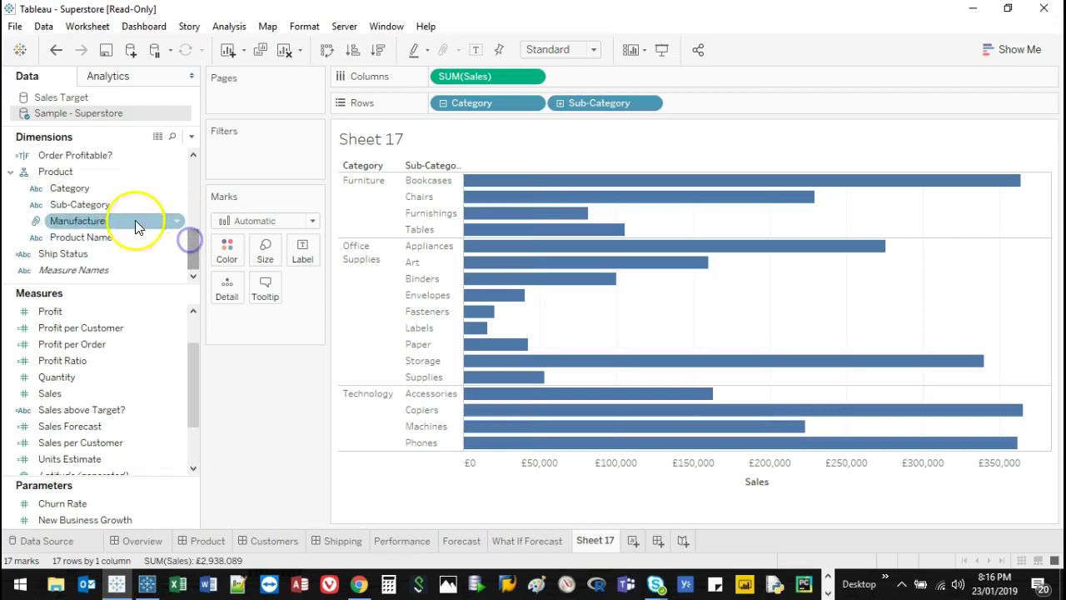
left_click(87, 190)
left_click_drag(87, 191, 217, 156)
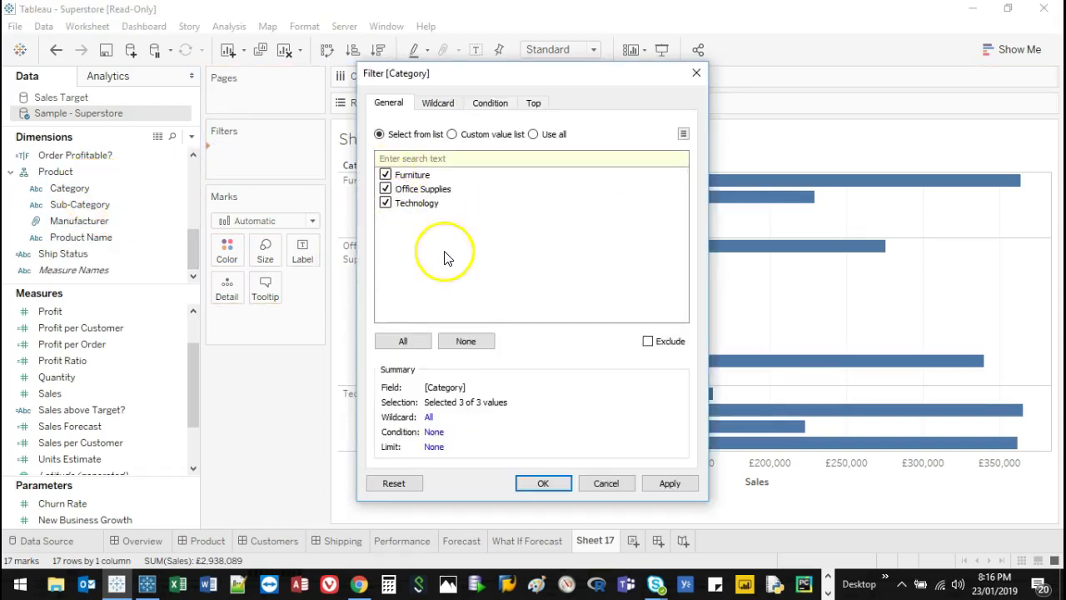
left_click(546, 483)
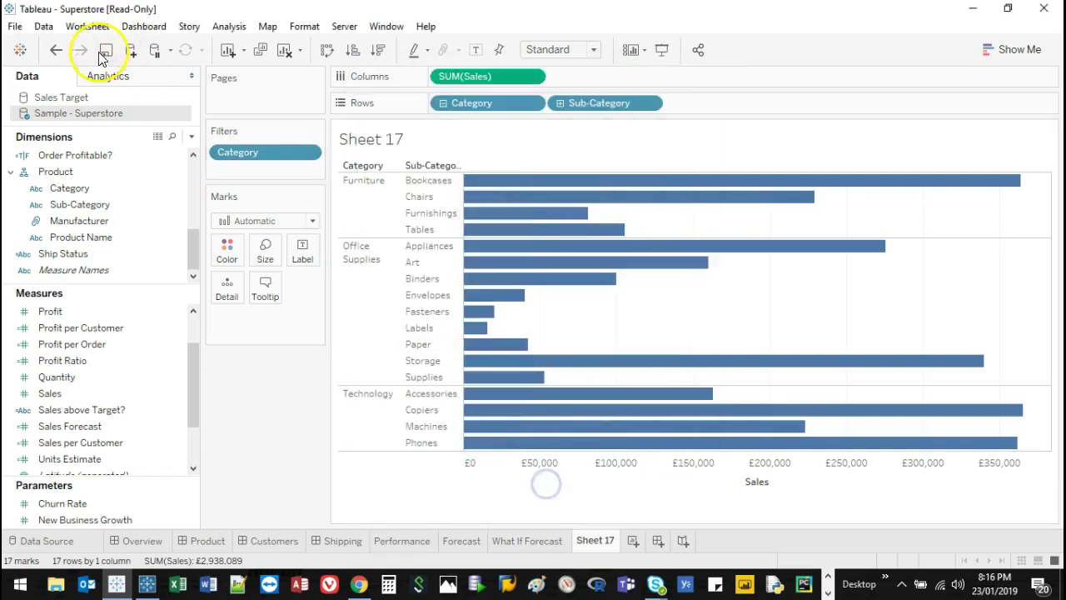
Step: Add Sub-Category to the Filters shelf, keeping all 17 values checked
left_click(76, 208)
left_click_drag(77, 215, 214, 171)
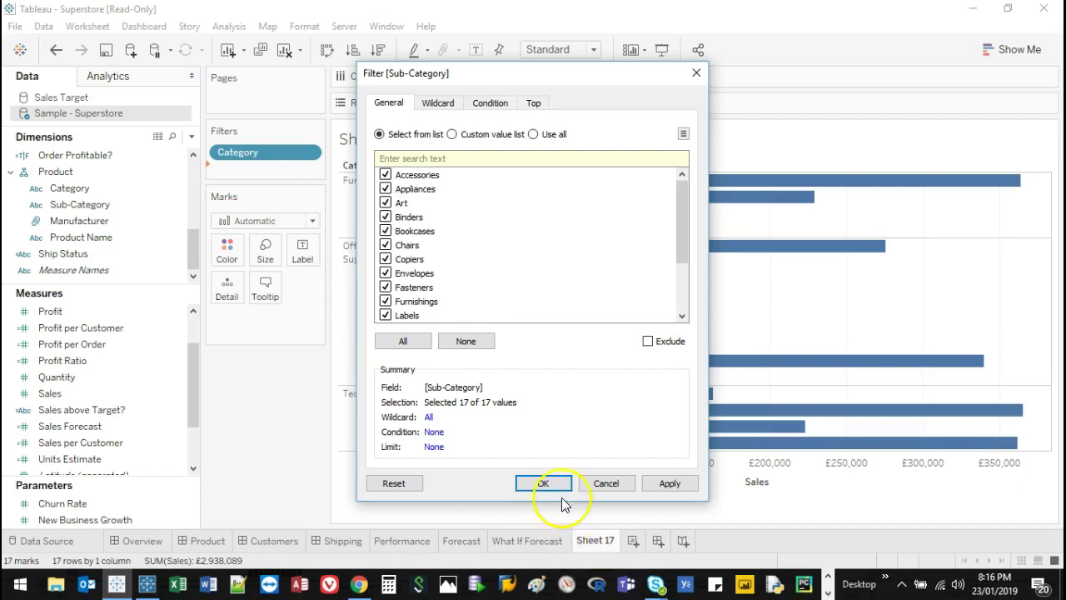
left_click(543, 484)
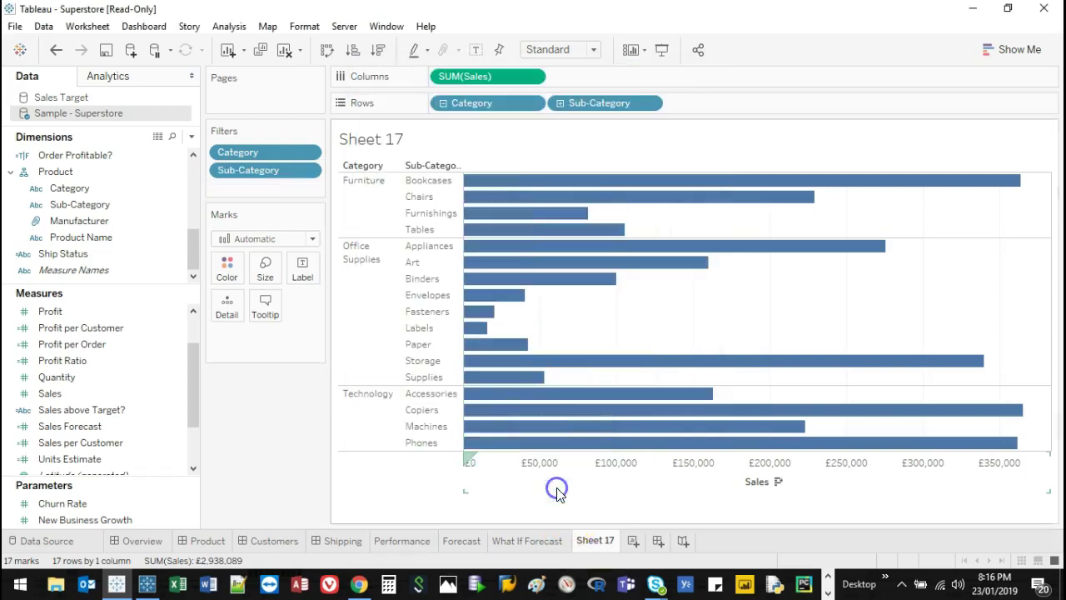
Step: Show the Category filter card beside the chart
right_click(246, 155)
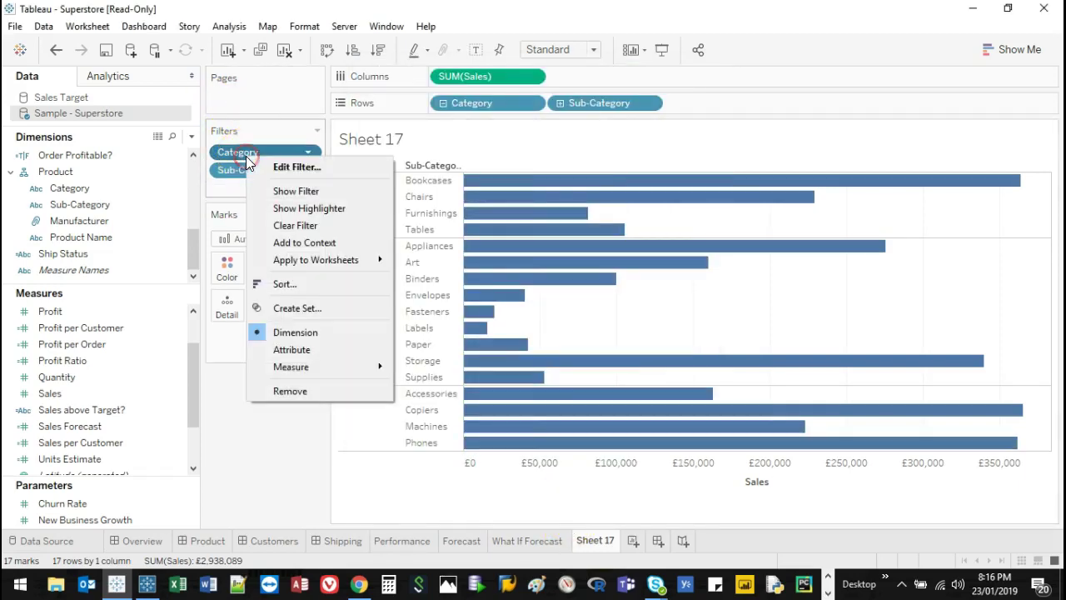
left_click(289, 192)
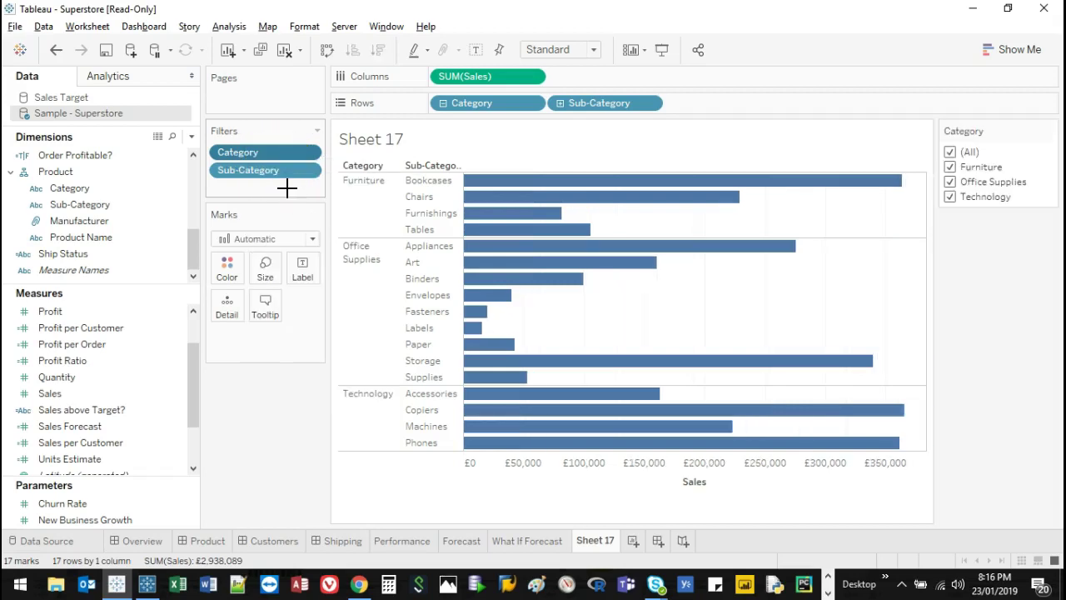
mouse_move(1055, 135)
left_mouse_down()
mouse_move(979, 124)
mouse_move(946, 194)
mouse_move(1018, 203)
mouse_move(1020, 130)
left_mouse_up()
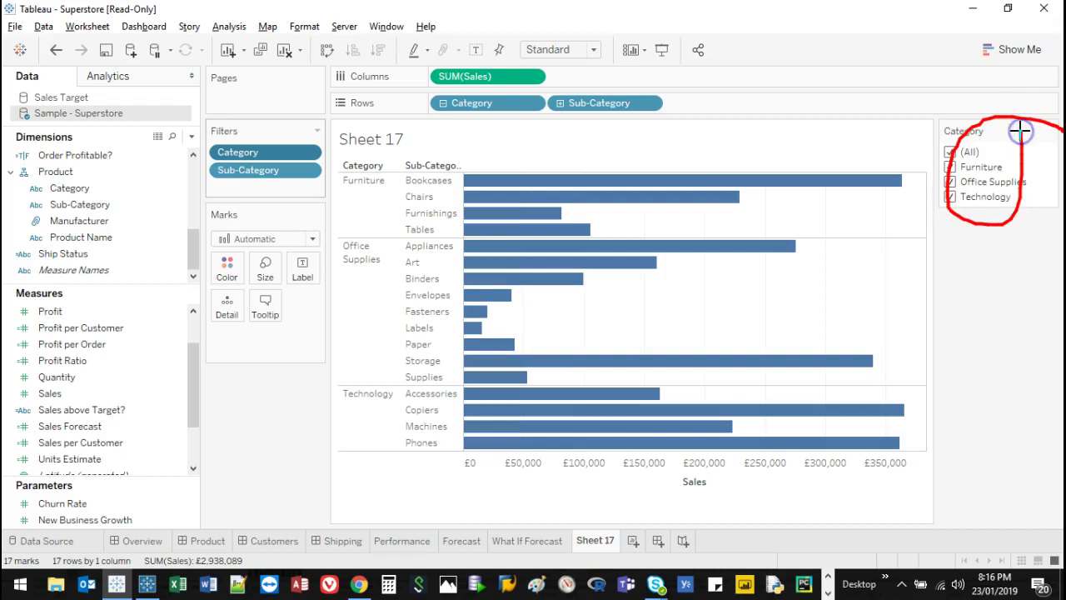
key("Escape")
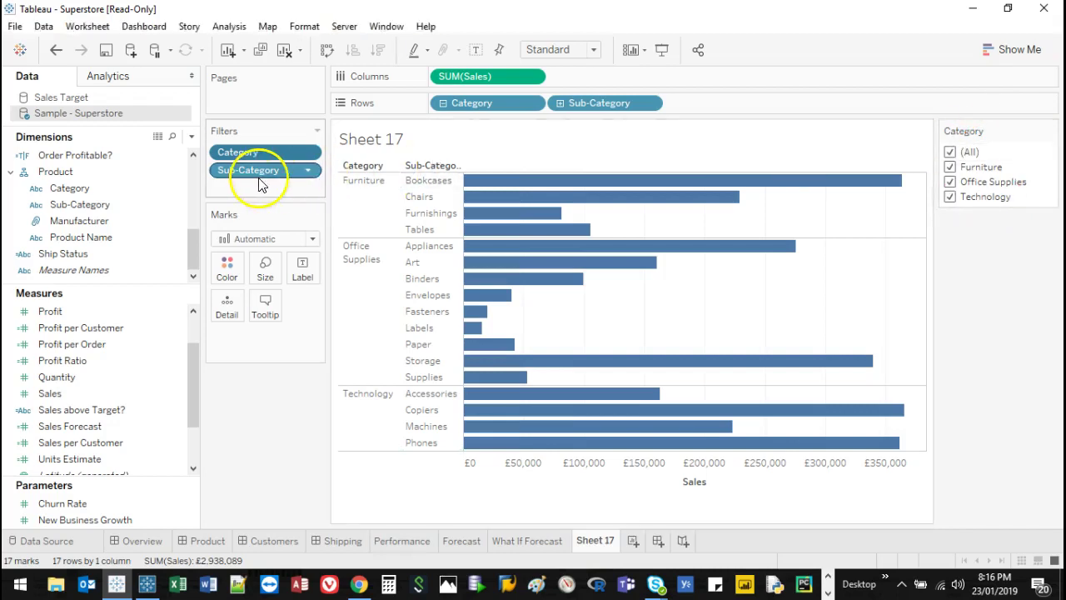
Step: Show the Sub-Category filter card and place the Category card above it
right_click(260, 174)
left_click(305, 212)
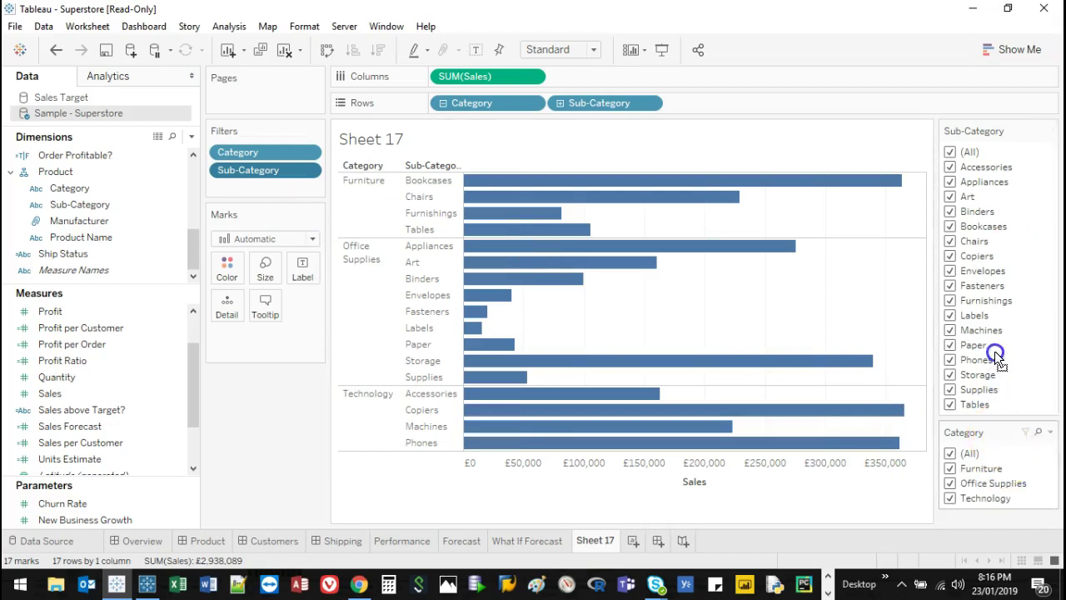
left_click_drag(994, 351, 986, 119)
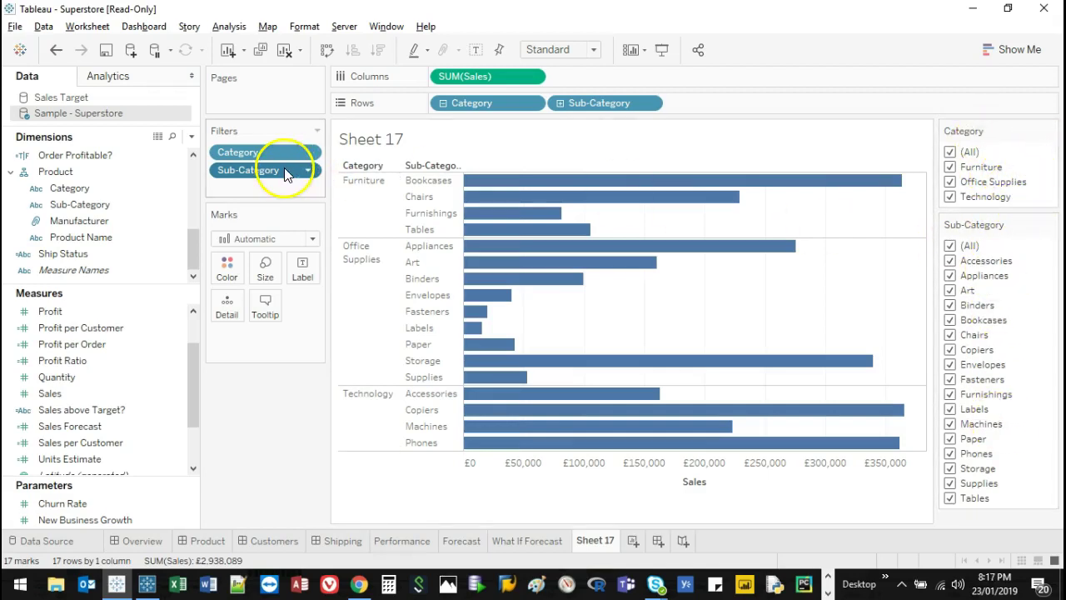
mouse_move(277, 119)
left_mouse_down()
mouse_move(296, 140)
mouse_move(323, 118)
mouse_move(230, 123)
mouse_move(229, 173)
mouse_move(316, 155)
mouse_move(281, 106)
left_mouse_up()
key("Escape")
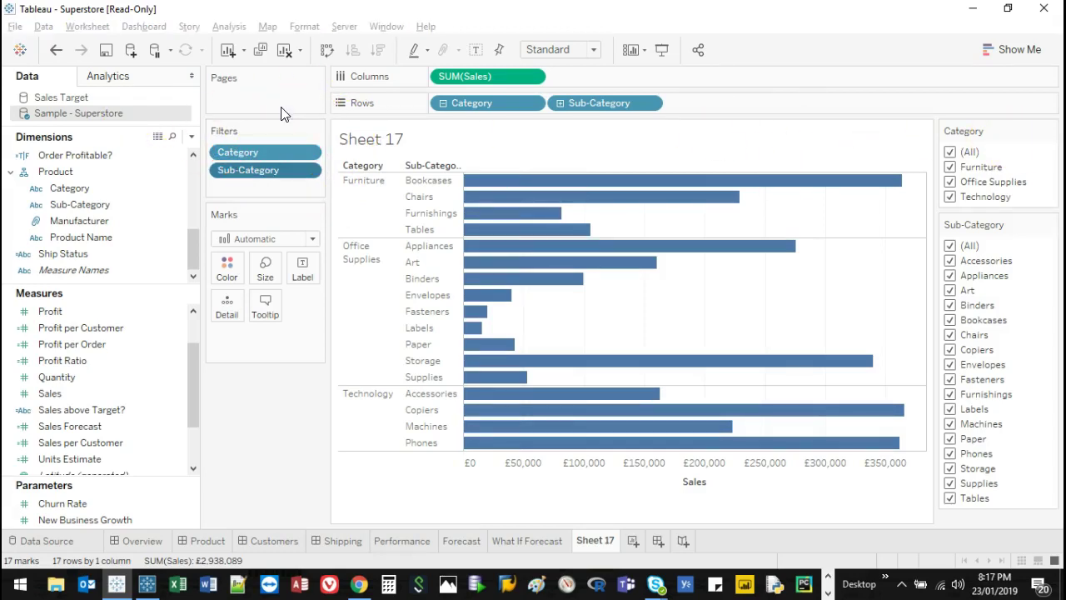
mouse_move(1056, 119)
left_mouse_down()
mouse_move(890, 123)
mouse_move(916, 409)
mouse_move(1008, 550)
mouse_move(1056, 385)
mouse_move(1056, 93)
left_mouse_up()
key("Escape")
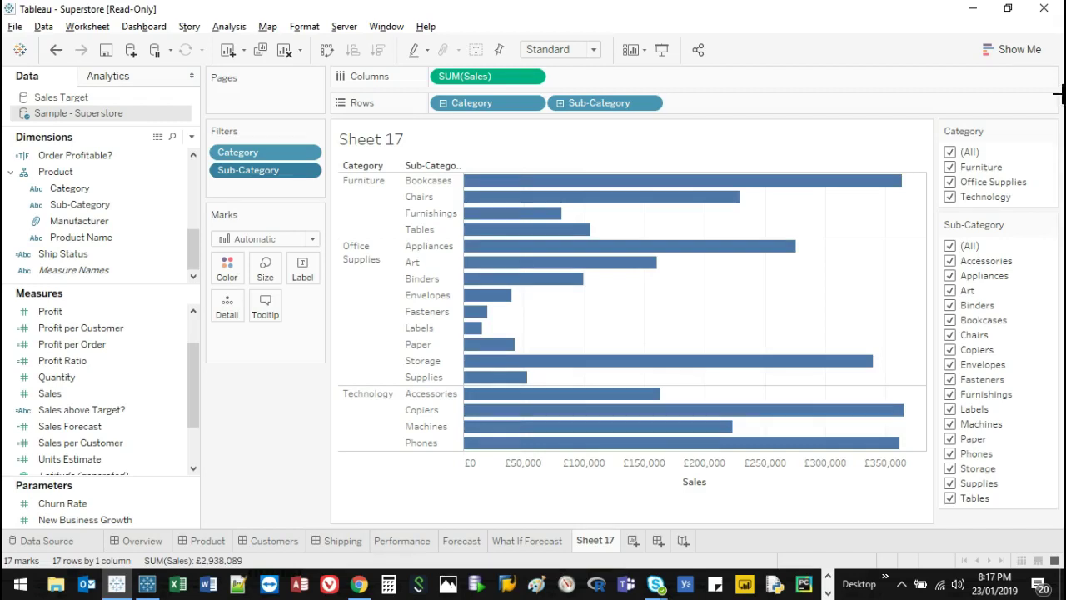
mouse_move(1058, 117)
left_mouse_down()
mouse_move(537, 106)
mouse_move(325, 125)
mouse_move(335, 519)
mouse_move(1010, 510)
mouse_move(1059, 490)
mouse_move(1047, 243)
mouse_move(1059, 129)
left_mouse_up()
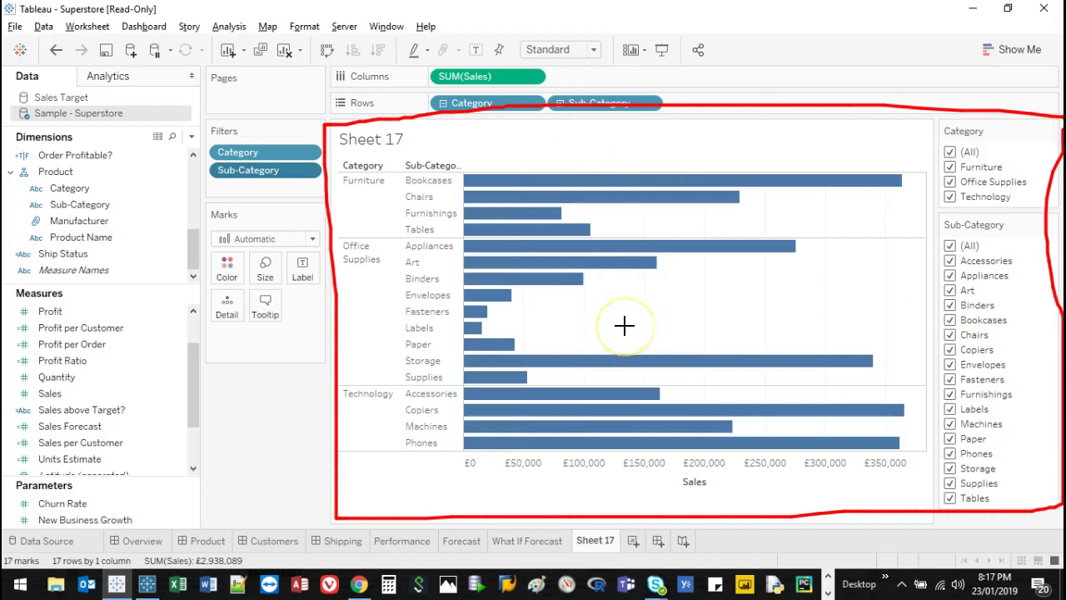
key("Escape")
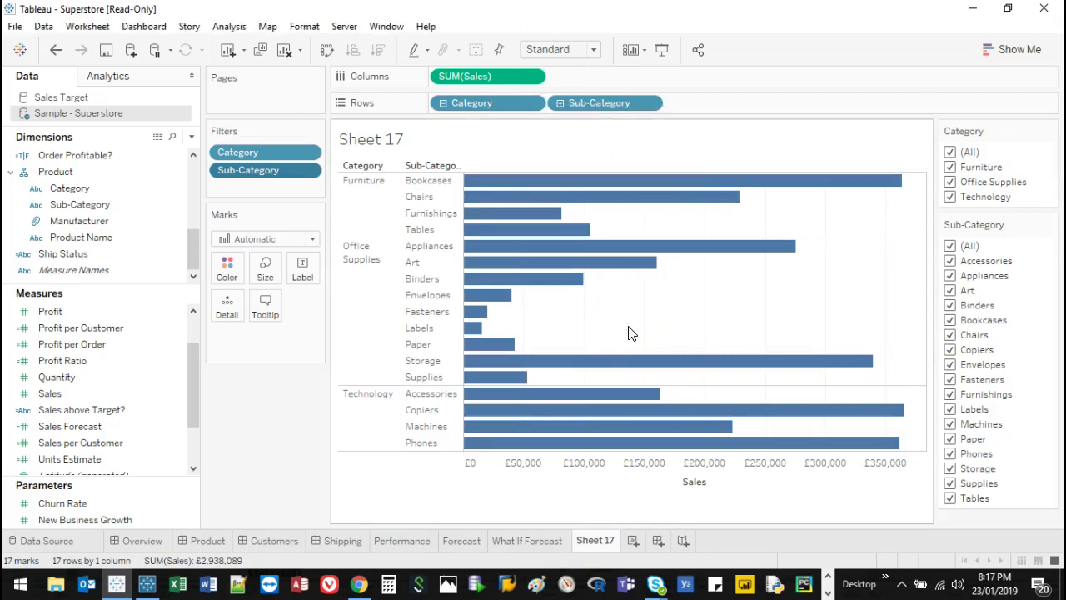
left_click_drag(388, 202, 408, 200)
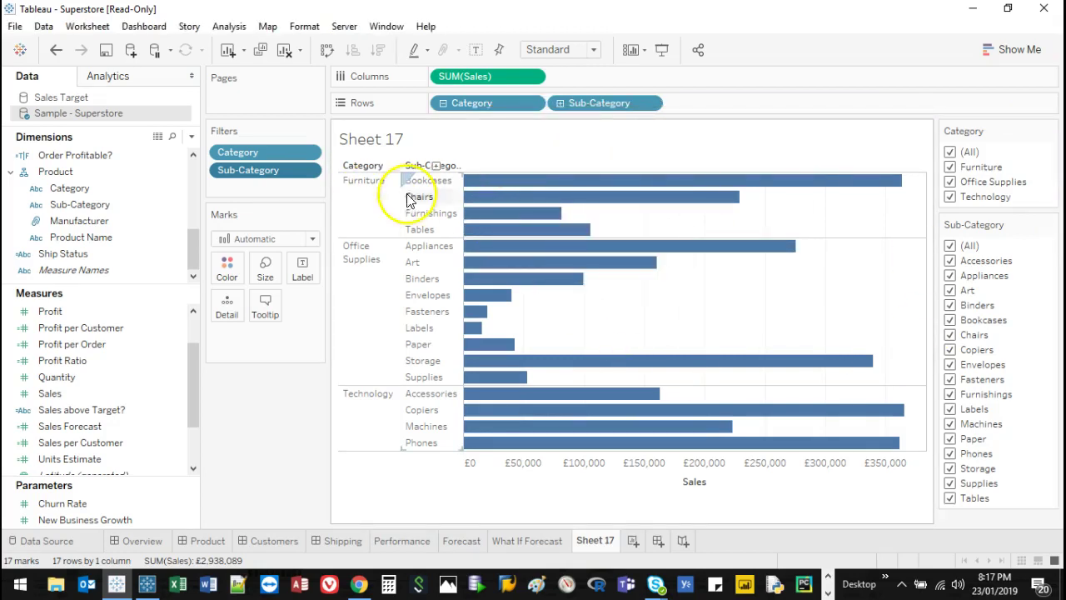
Step: Exclude Furniture plus Accessories, Art, Envelopes, Labels and Paper, then re-include all categories
left_click(949, 167)
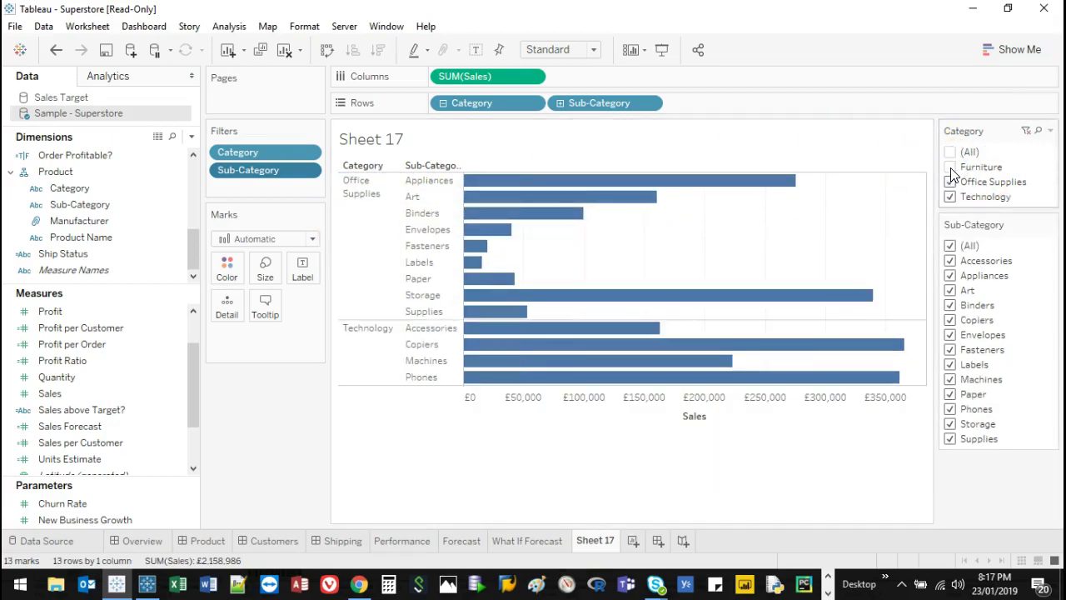
left_click(951, 261)
left_click(950, 291)
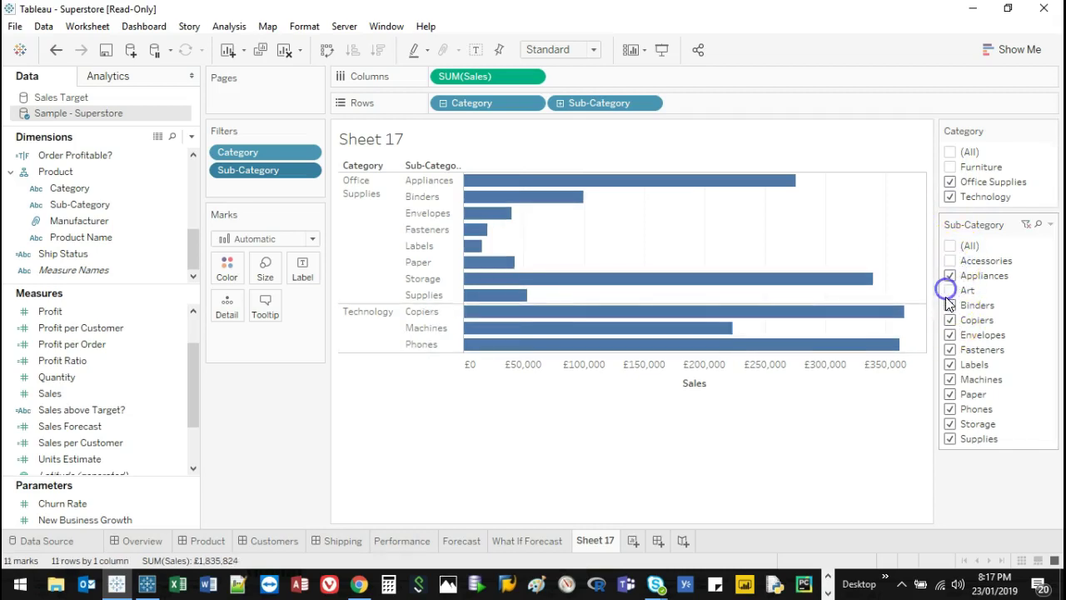
left_click(950, 335)
left_click(950, 364)
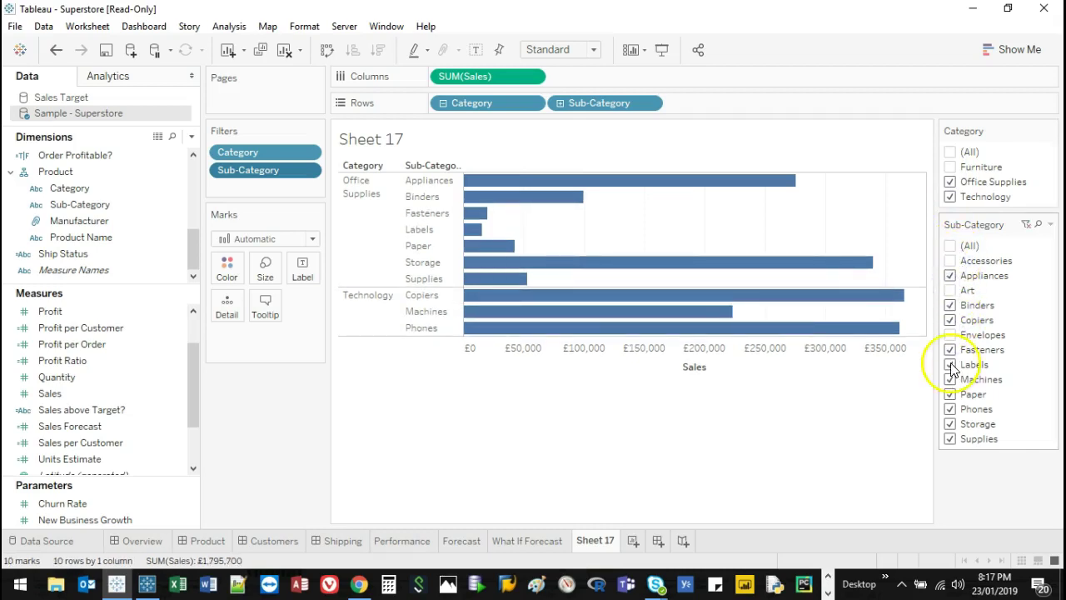
left_click(950, 393)
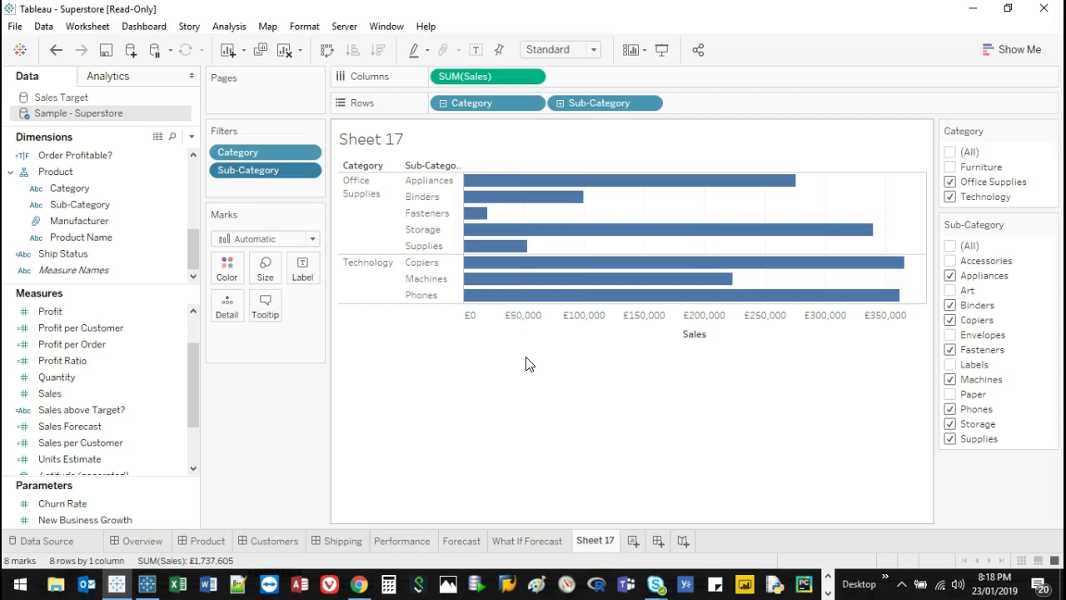
left_click(950, 152)
Step: Check (All) in the Sub-Category filter card to restore all 17 bars
left_click(950, 246)
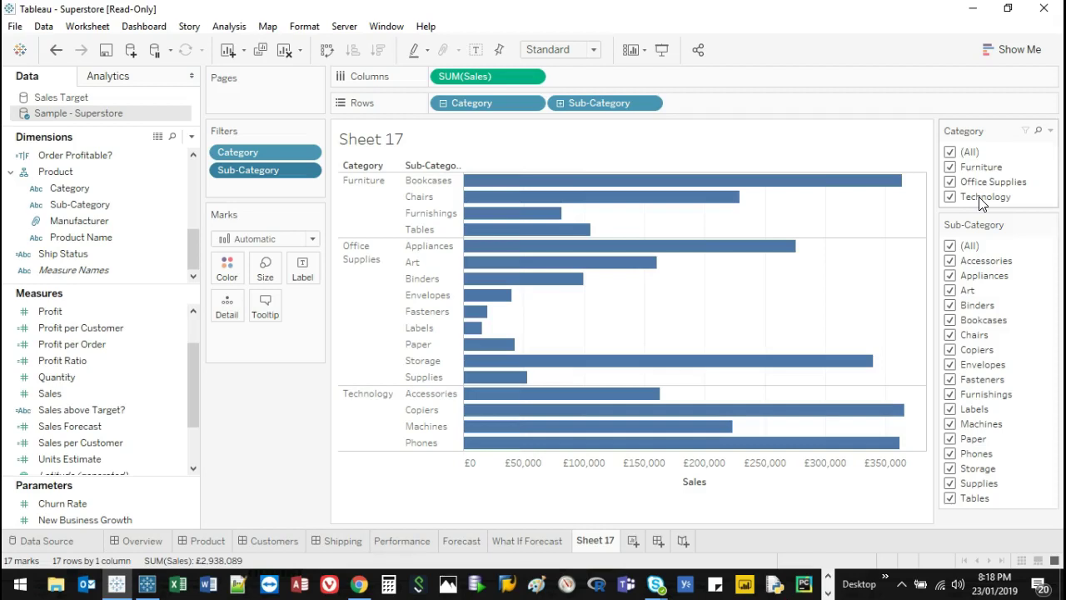
Step: Uncheck Furniture, Art and Fasteners, leaving 11 bars totalling £1,978,567
left_click(949, 167)
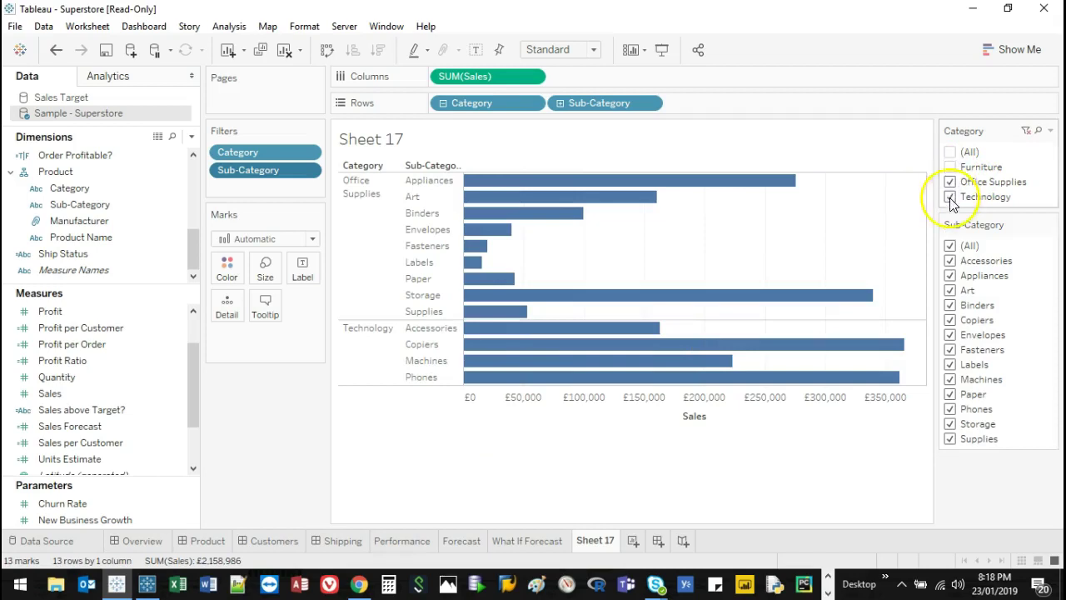
left_click(950, 289)
left_click(950, 350)
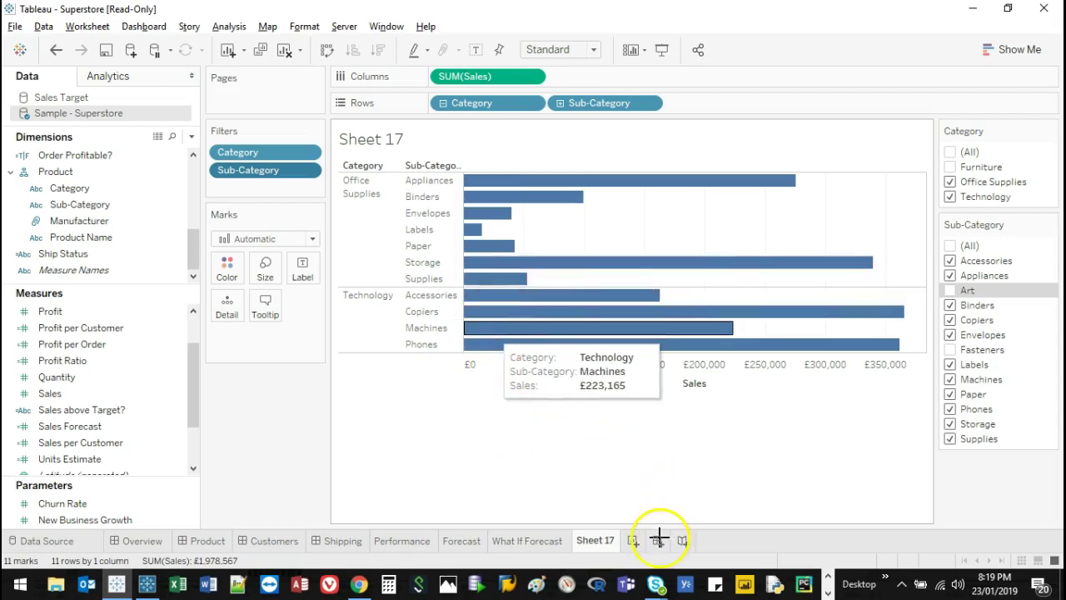
mouse_move(660, 530)
left_mouse_down()
mouse_move(650, 572)
mouse_move(661, 531)
left_mouse_up()
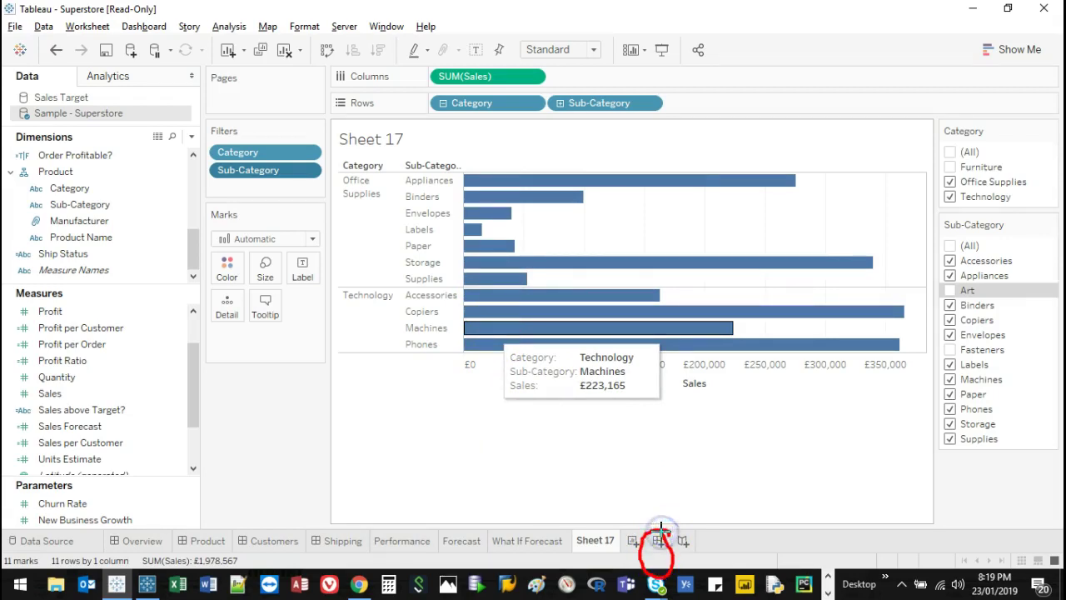